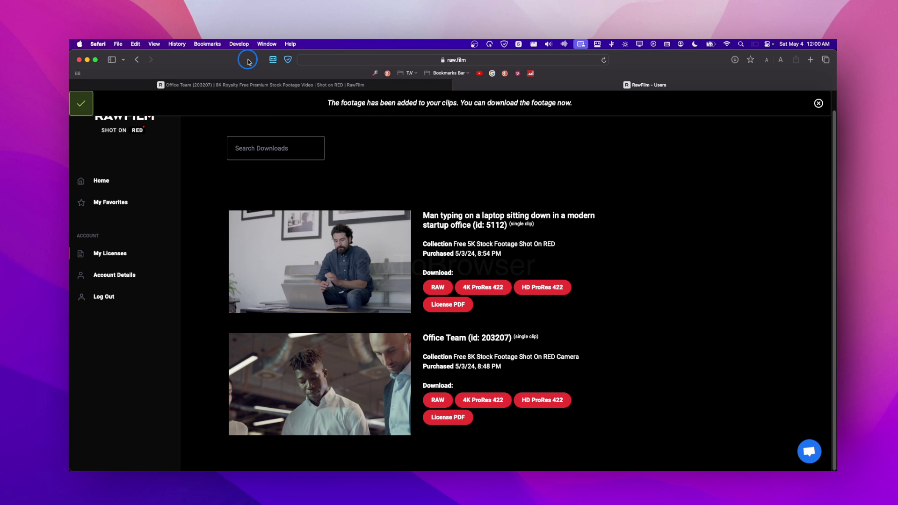
Step: View the Office Team 8K clip's details in Safari, then go back to the RawFilm downloads list
click(285, 86)
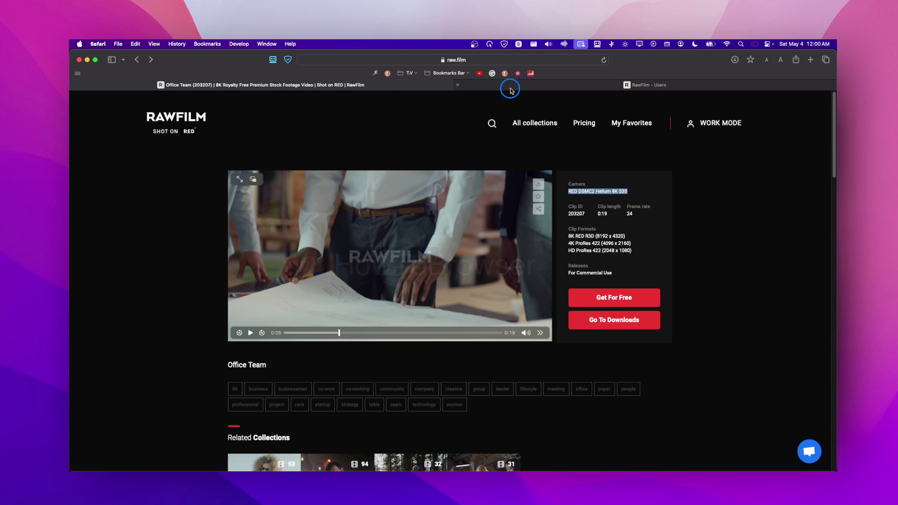
mouse_move(511, 90)
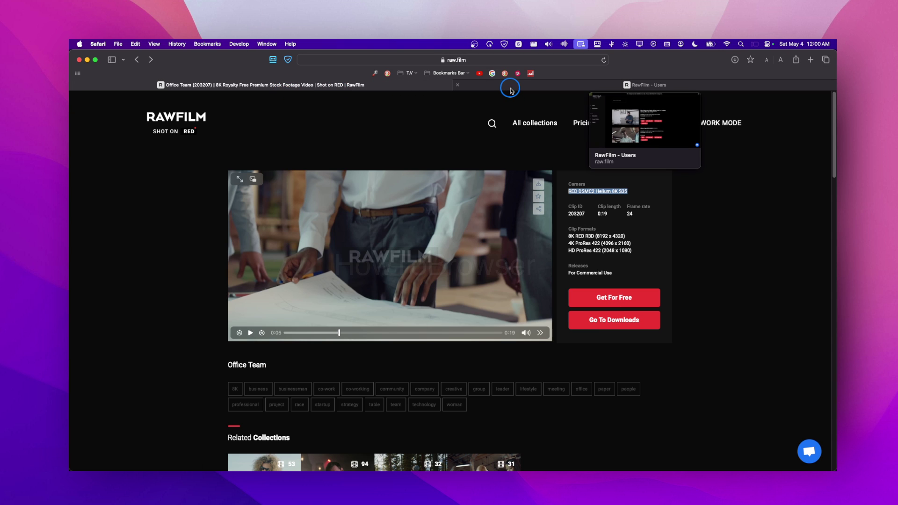
click(511, 89)
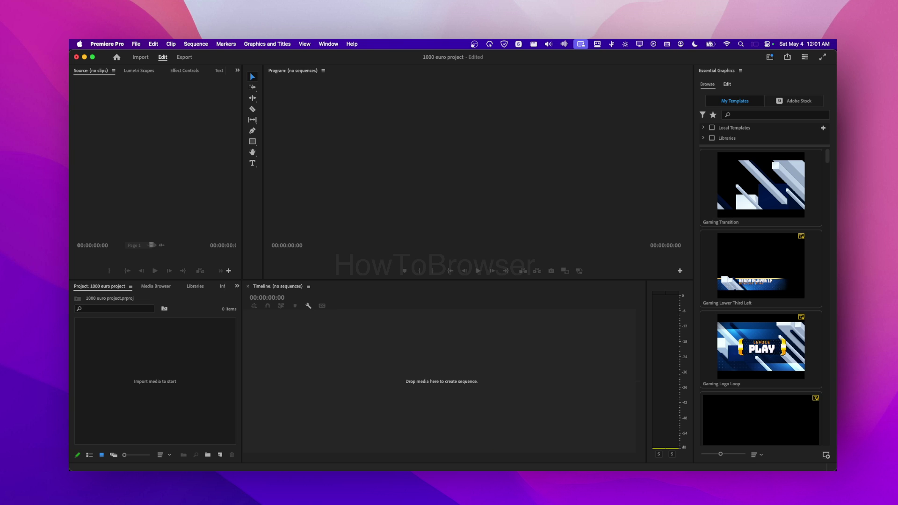
Step: Import the 8K RED Helium R3D file from Downloads into the Project panel
double_click(181, 405)
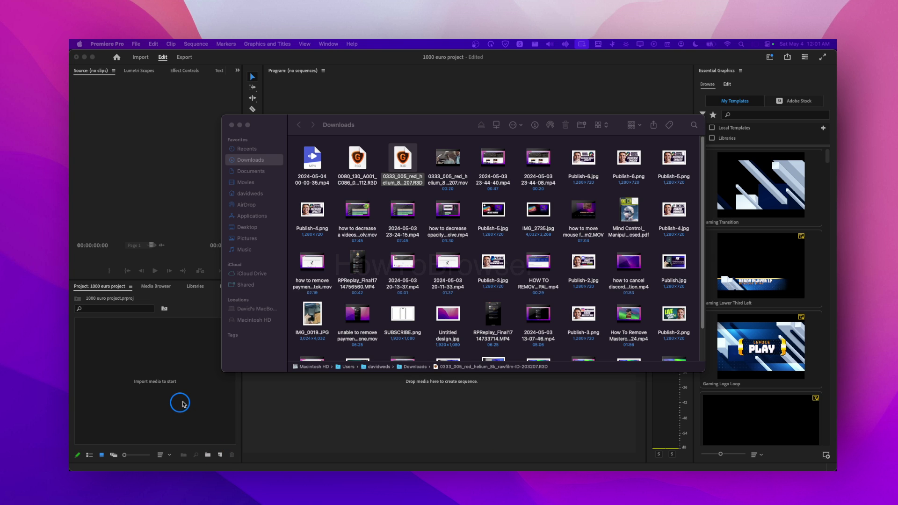
drag(391, 169, 150, 390)
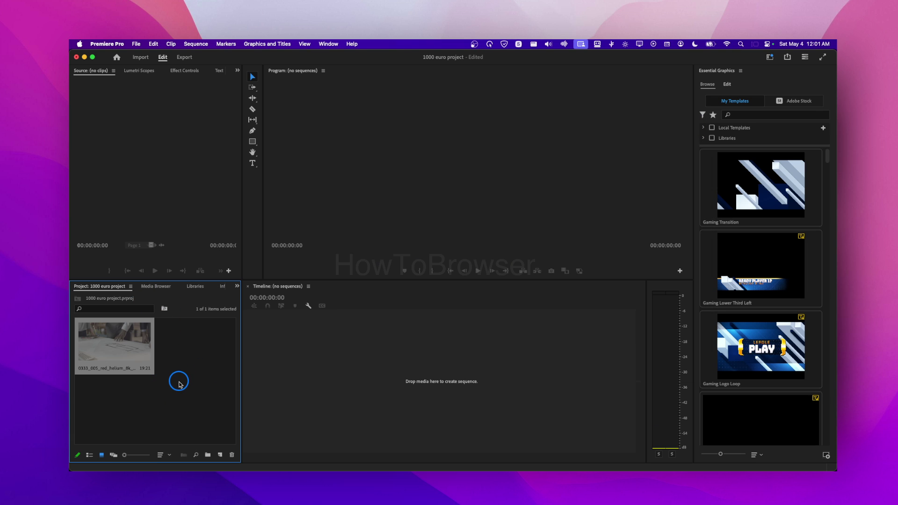
click(180, 380)
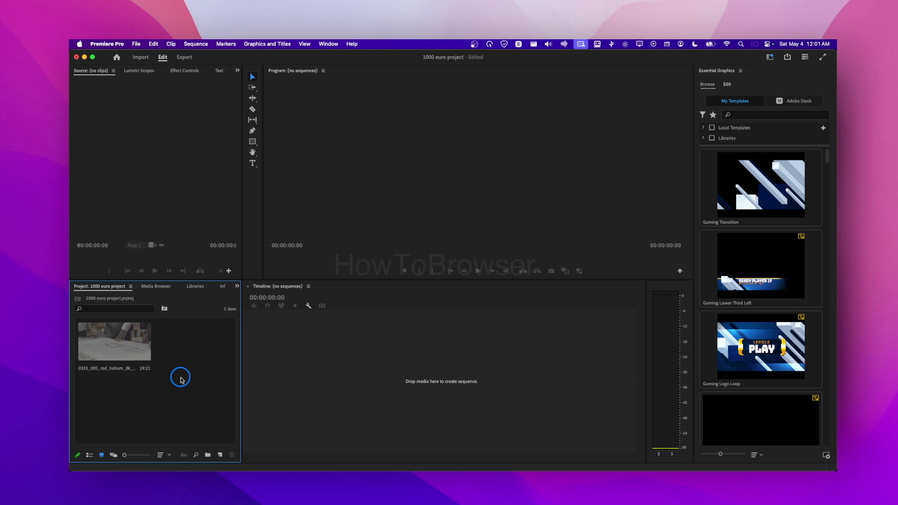
click(142, 358)
click(180, 360)
Step: Drag the 8K clip onto the empty timeline to create a sequence, then scrub through it
drag(146, 351, 320, 365)
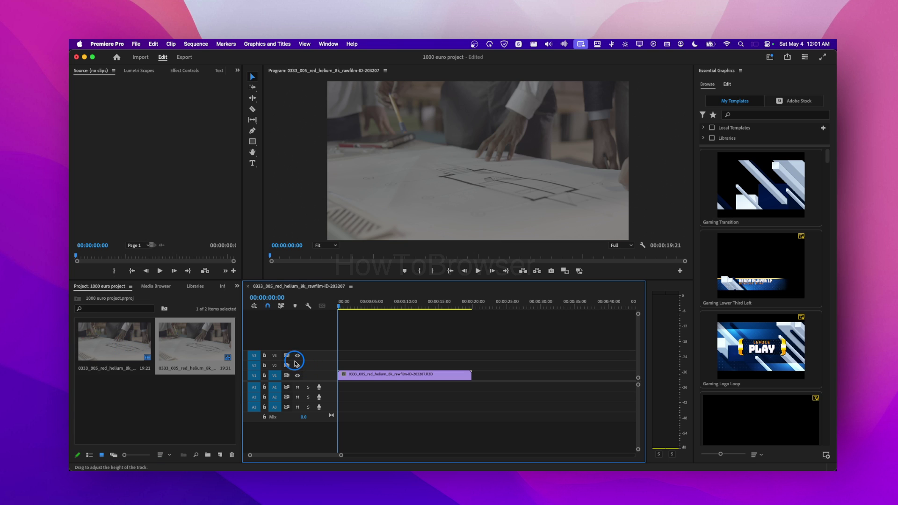
click(189, 413)
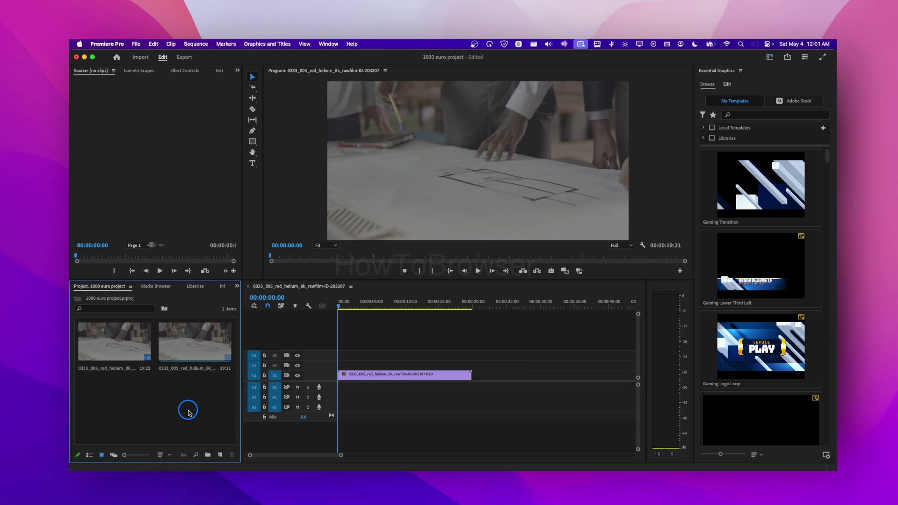
click(343, 305)
drag(342, 305, 311, 309)
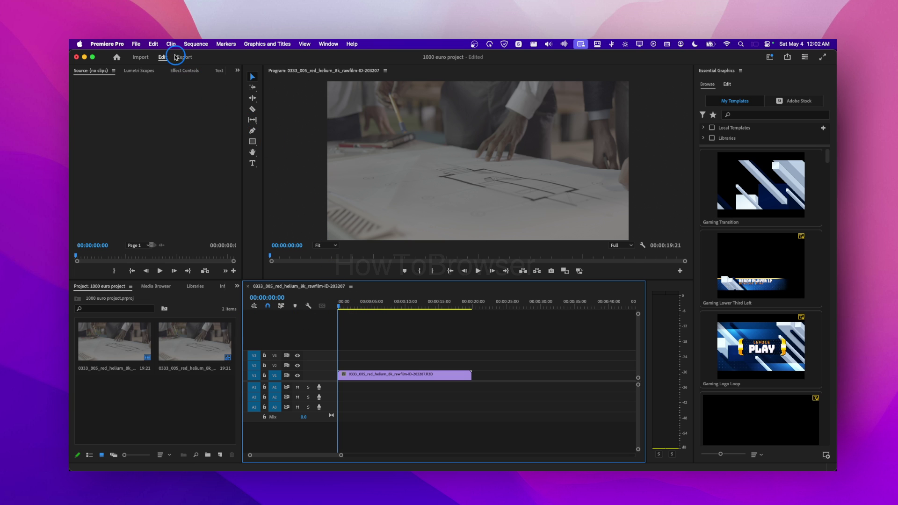
click(195, 44)
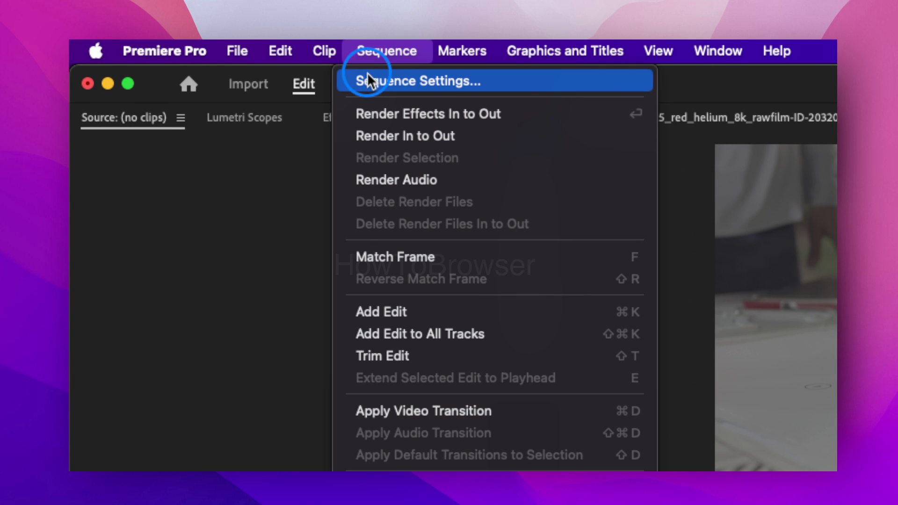
click(189, 56)
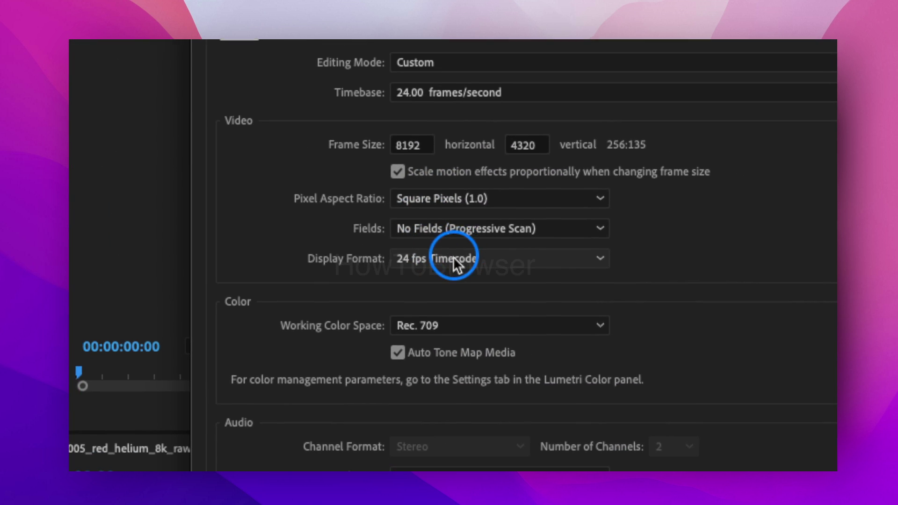
click(309, 69)
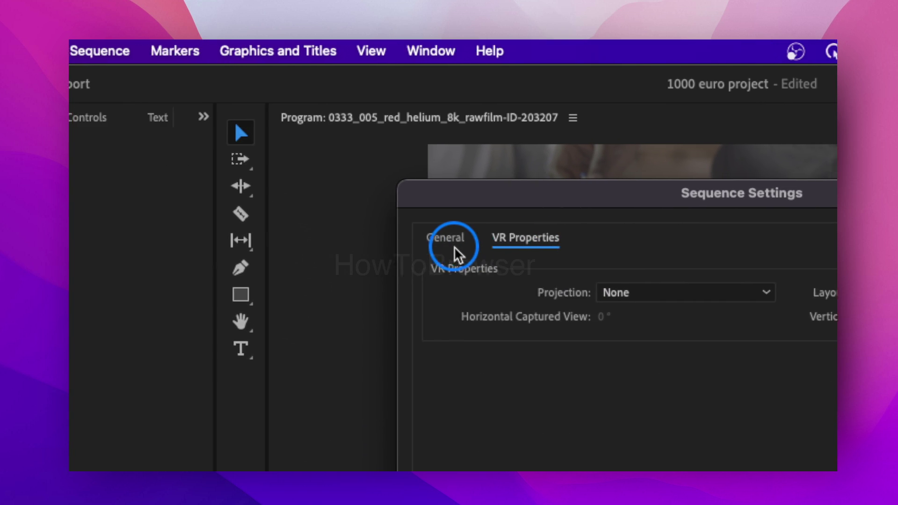
click(229, 69)
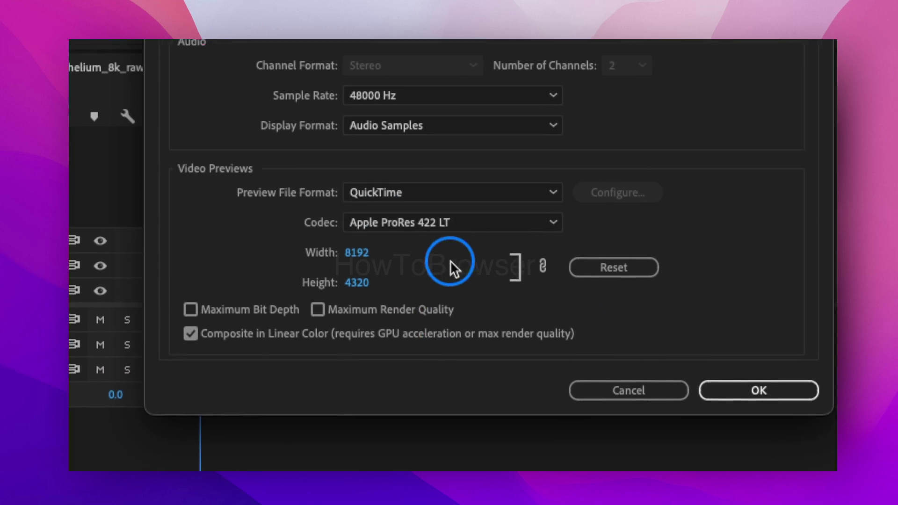
click(748, 390)
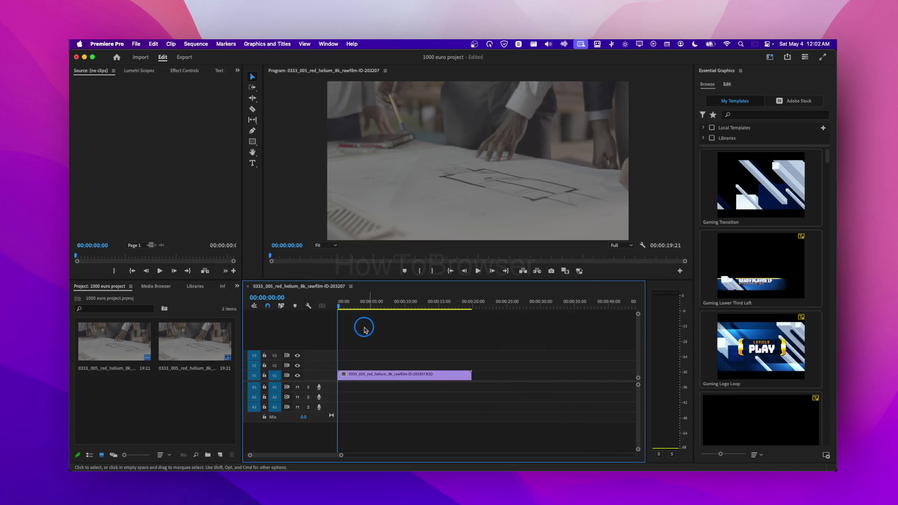
drag(335, 311, 356, 312)
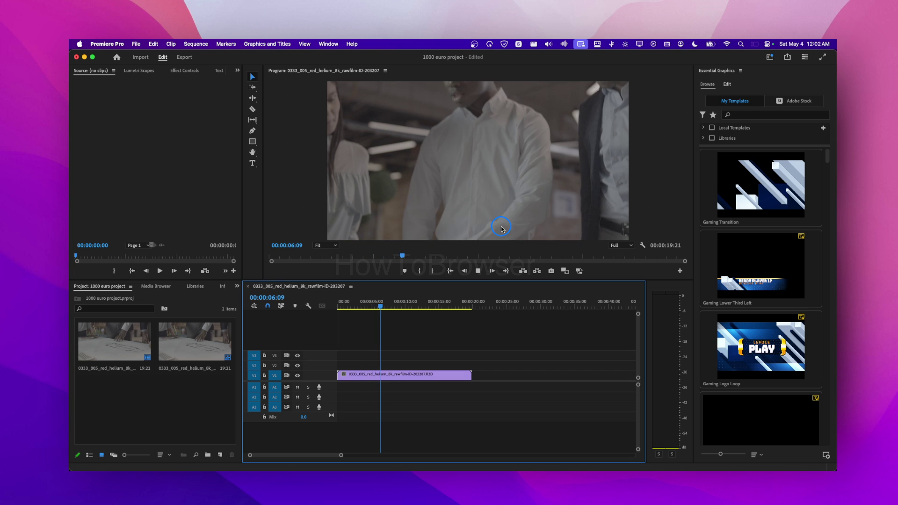
key(space)
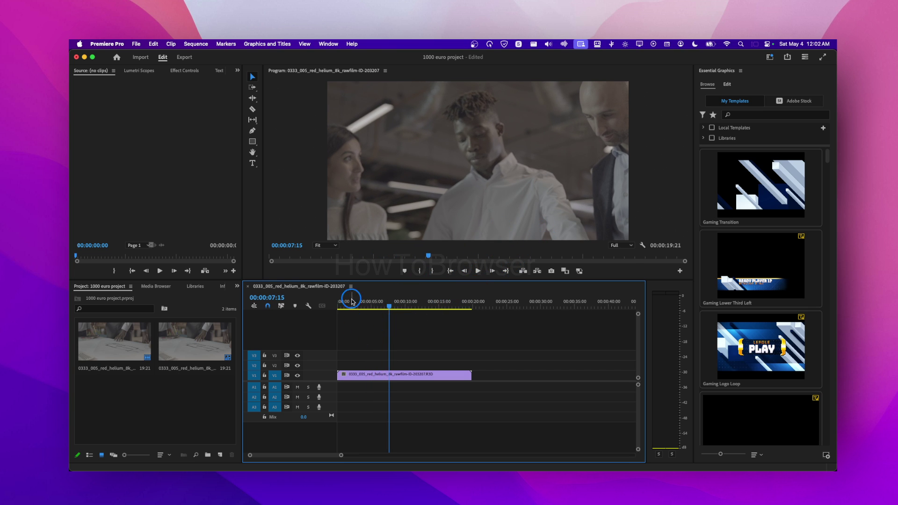
click(615, 246)
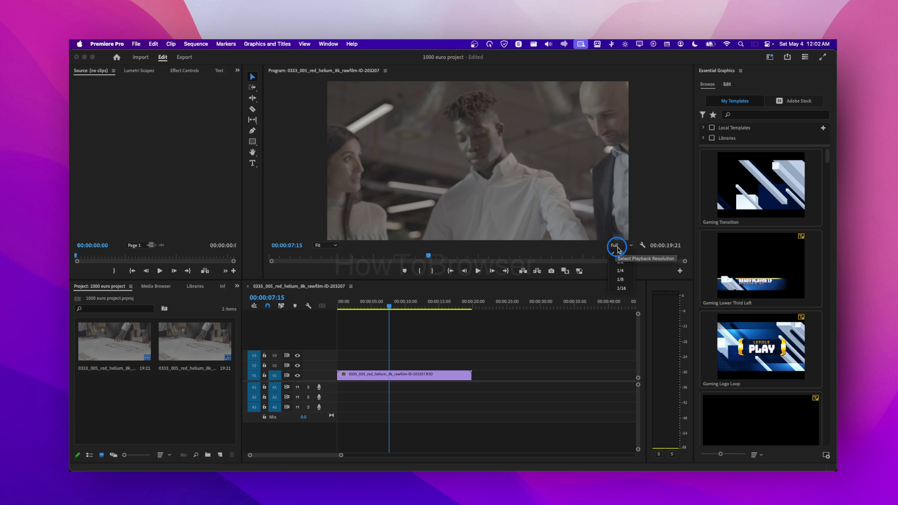
click(413, 306)
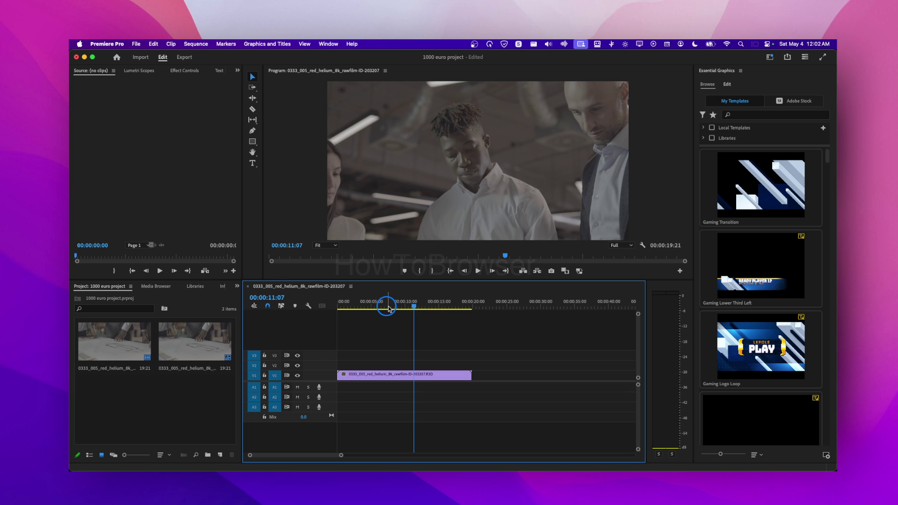
drag(388, 309, 348, 315)
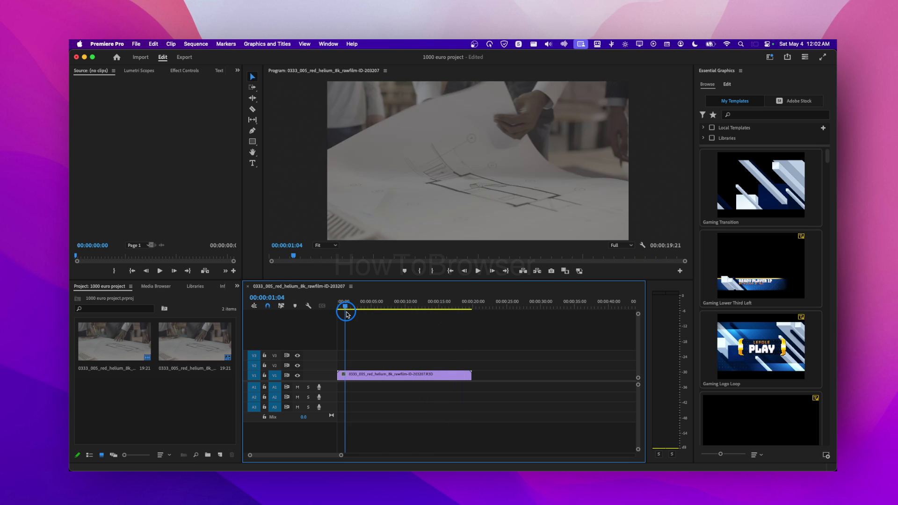
click(416, 308)
drag(419, 309, 363, 310)
key(space)
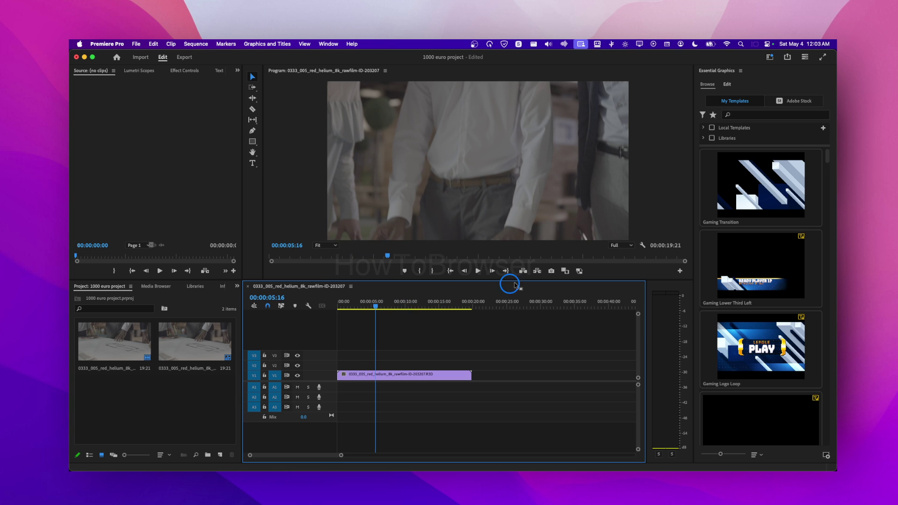
click(626, 246)
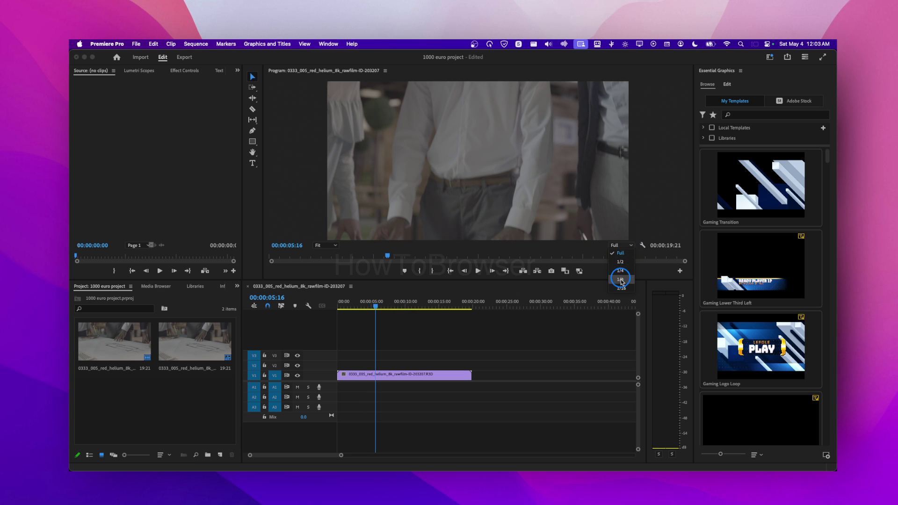
click(620, 279)
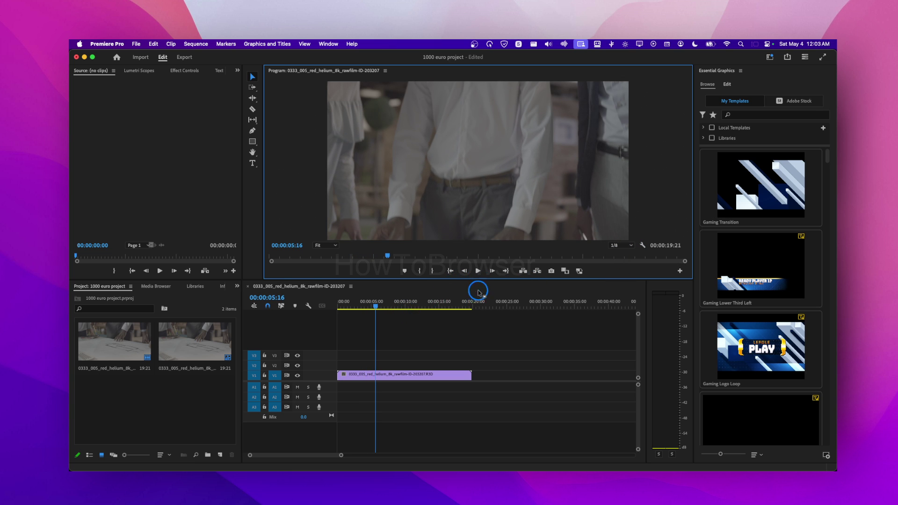
drag(411, 301, 361, 309)
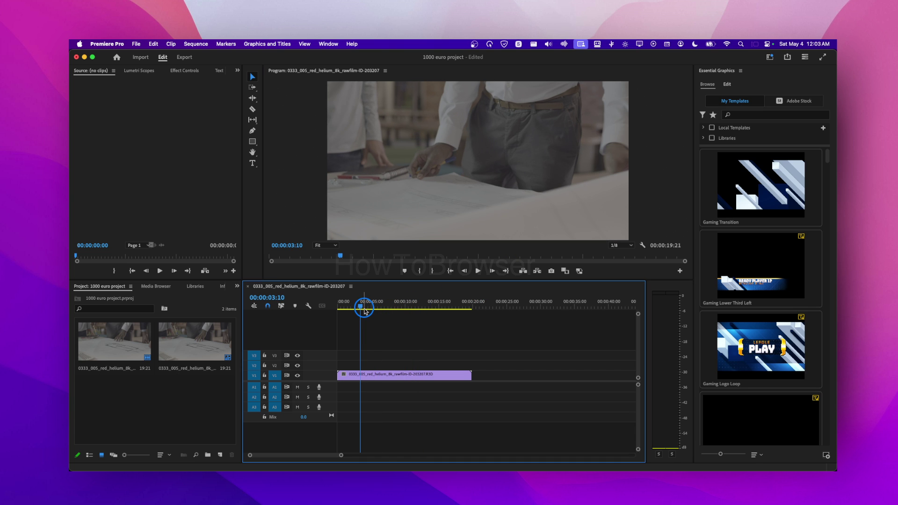
key(space)
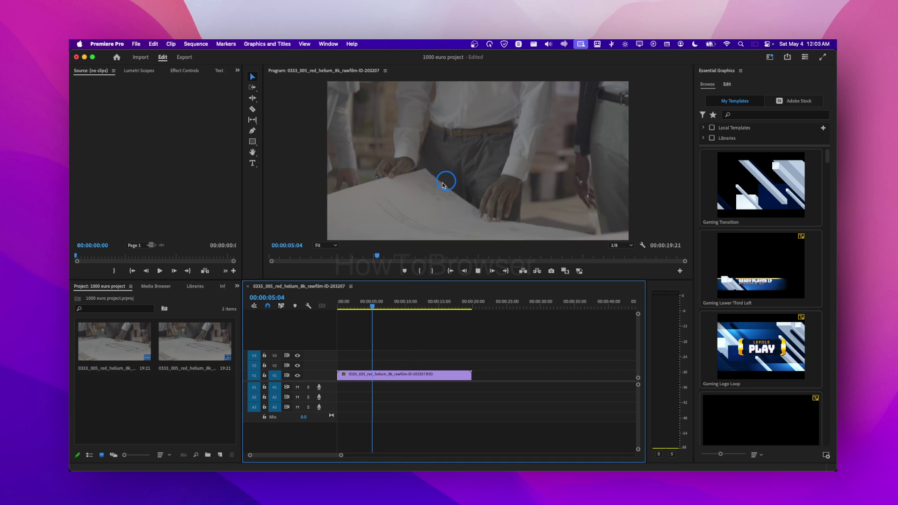
key(space)
click(610, 251)
click(614, 242)
key(space)
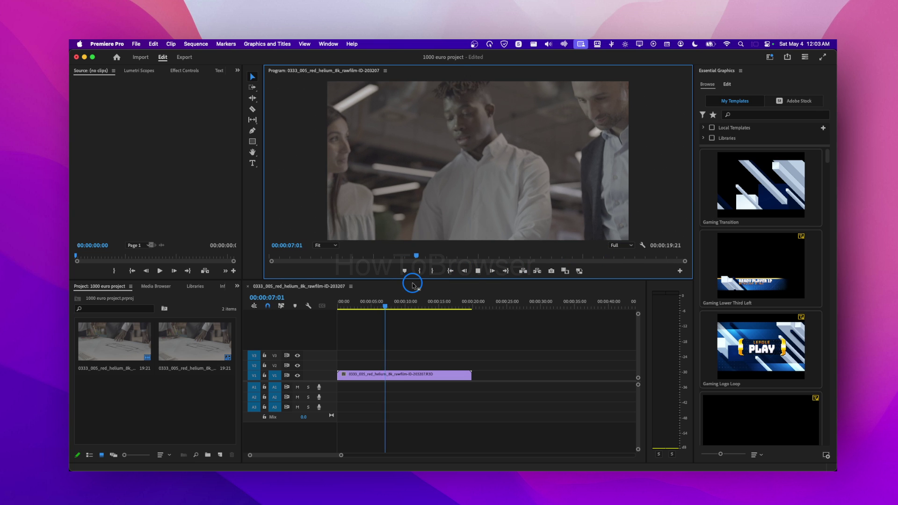
Step: Stop playback and dismiss the second clip's context menu without changes
click(620, 245)
click(616, 251)
right_click(208, 327)
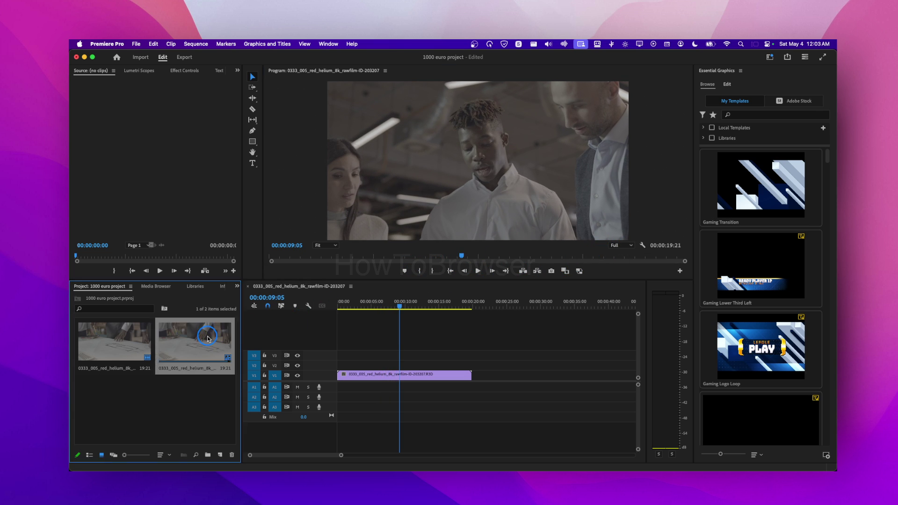
click(179, 353)
right_click(190, 341)
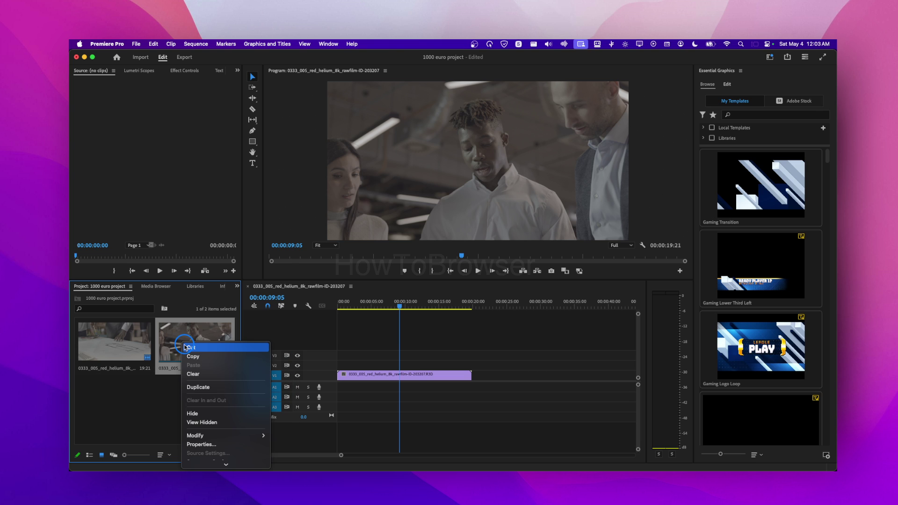
click(197, 339)
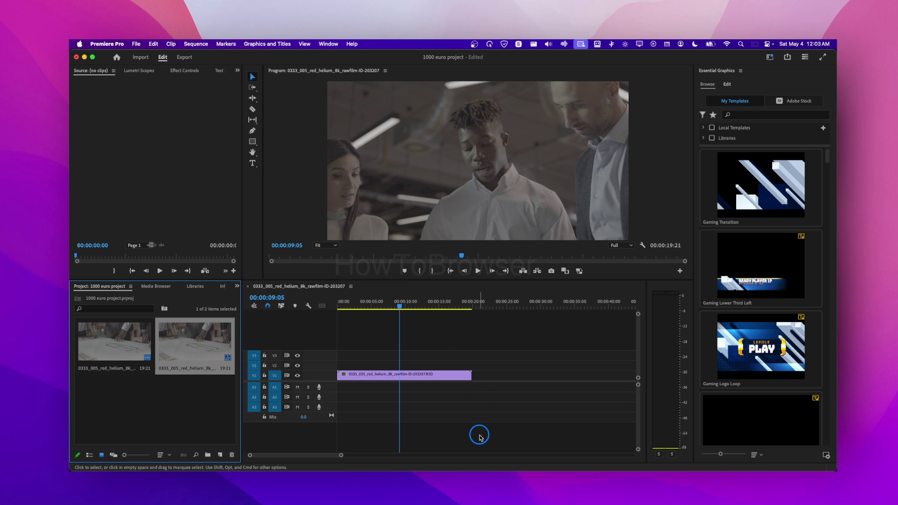
Step: Render the 8K sequence from in to out and put the playhead near the start
key(Return)
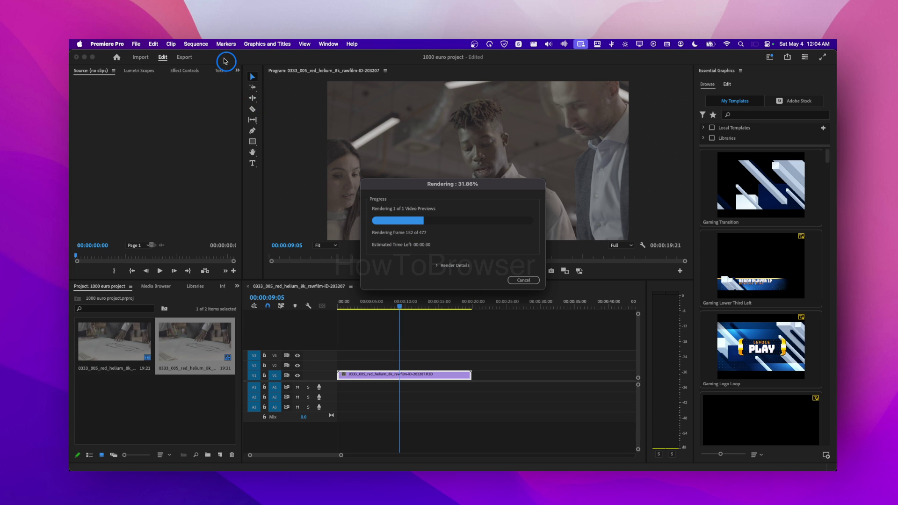
click(196, 44)
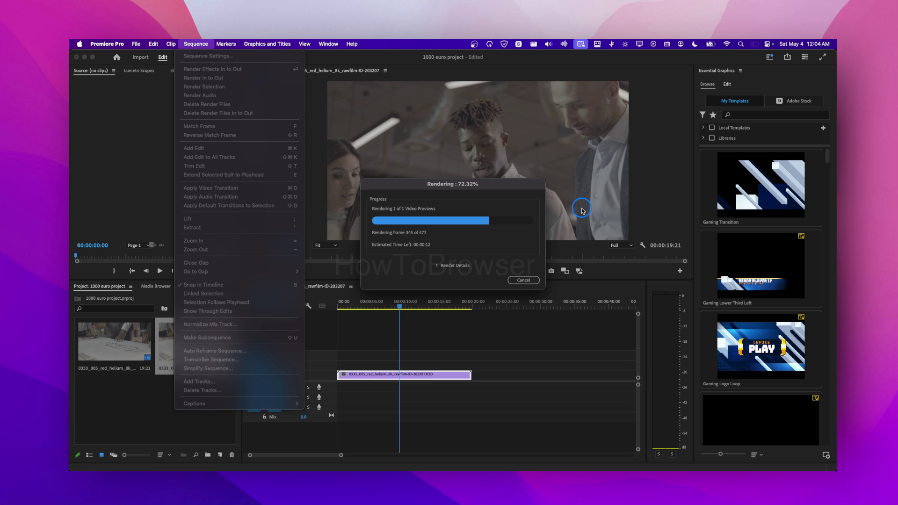
click(336, 61)
drag(424, 186, 387, 171)
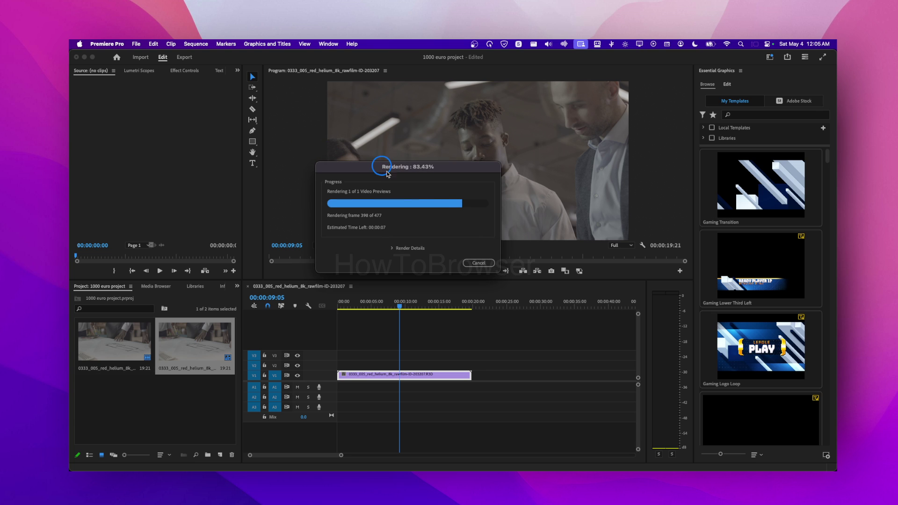
click(484, 260)
click(343, 306)
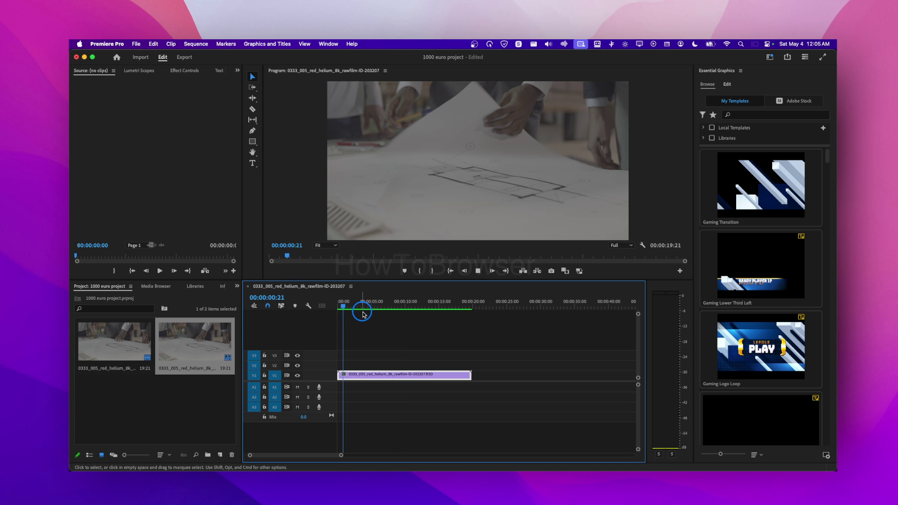
Step: Play the rendered 8K sequence, then scrub to about 5 seconds and play again
key(space)
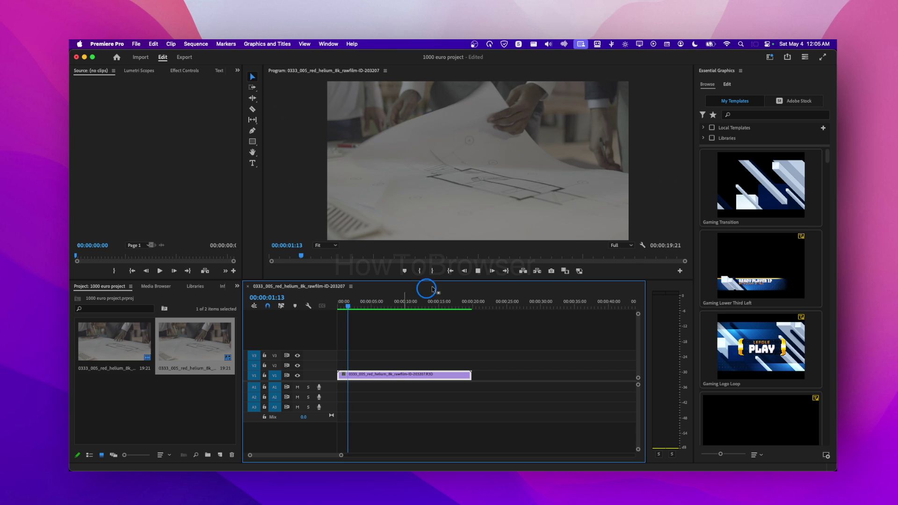
click(380, 304)
click(343, 306)
drag(414, 309, 374, 306)
key(space)
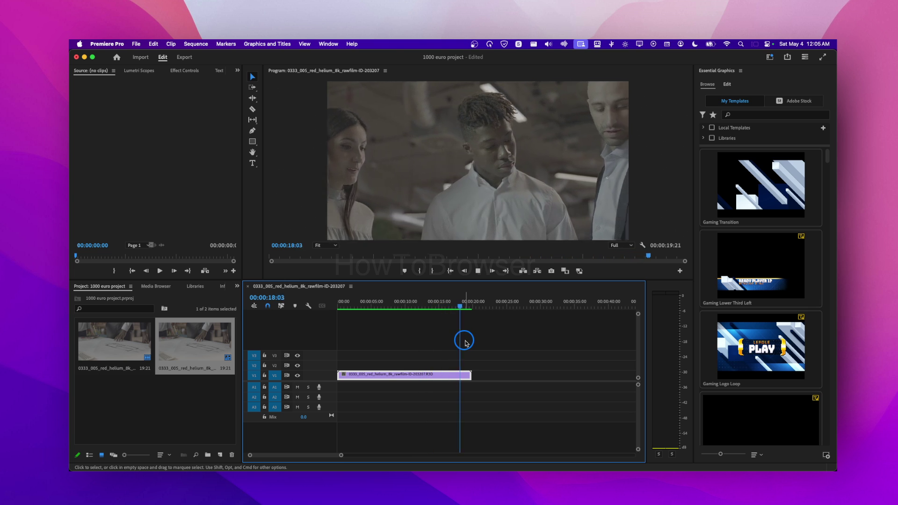
Step: Confirm the 5K sequence settings (RED Cinema, 5120×2700, 24 fps), then play from about four seconds
key(space)
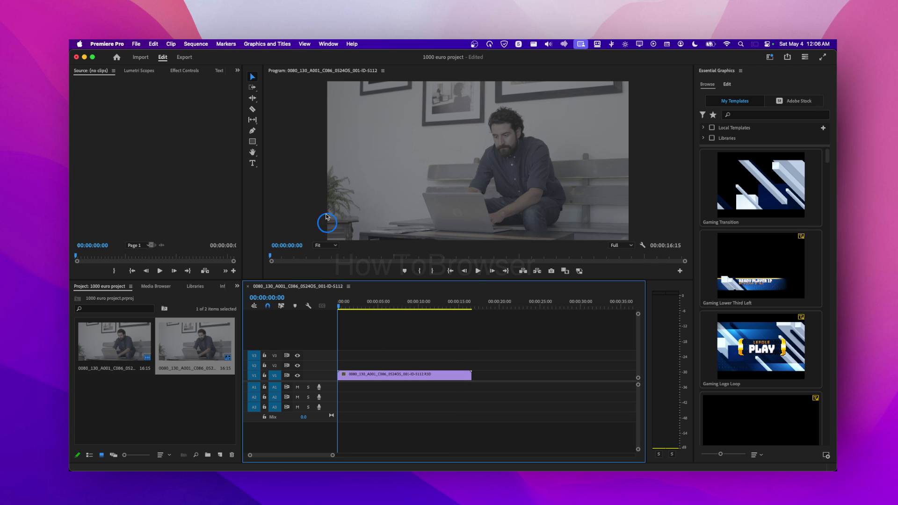
drag(346, 304, 384, 305)
click(201, 44)
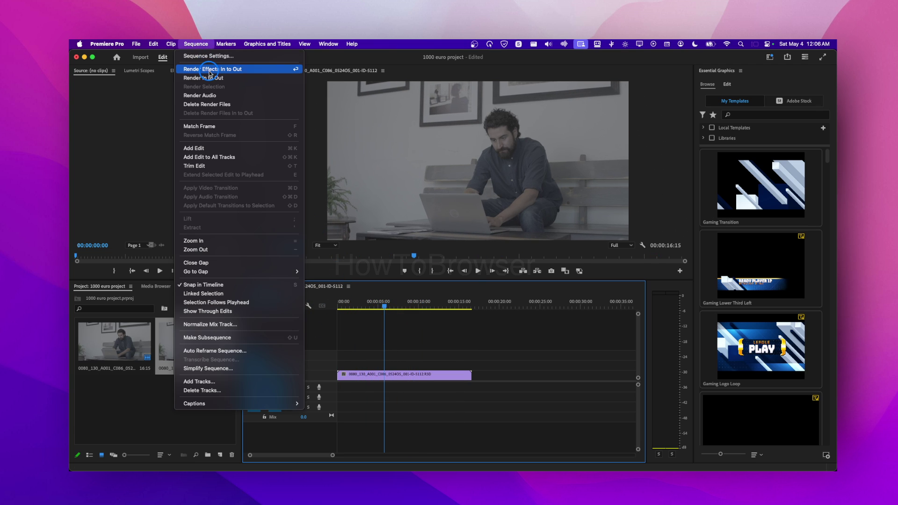
click(211, 56)
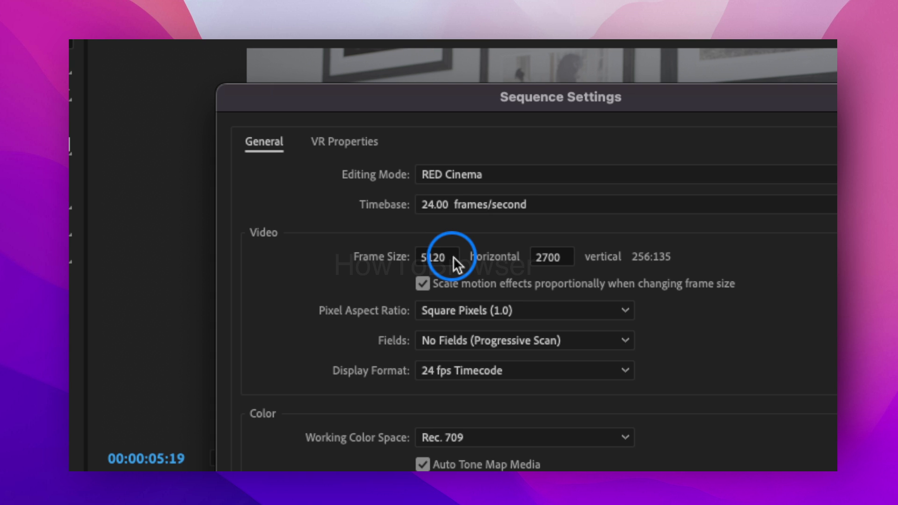
click(559, 415)
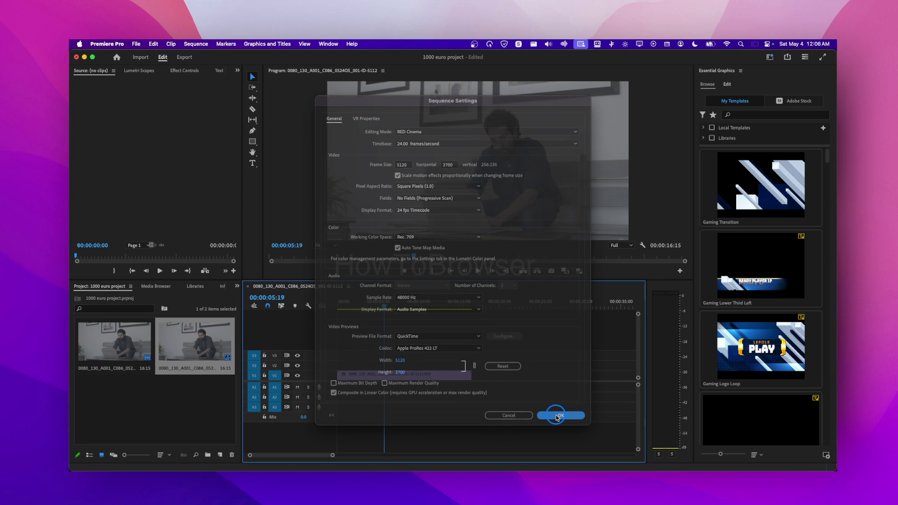
drag(384, 308, 403, 308)
key(space)
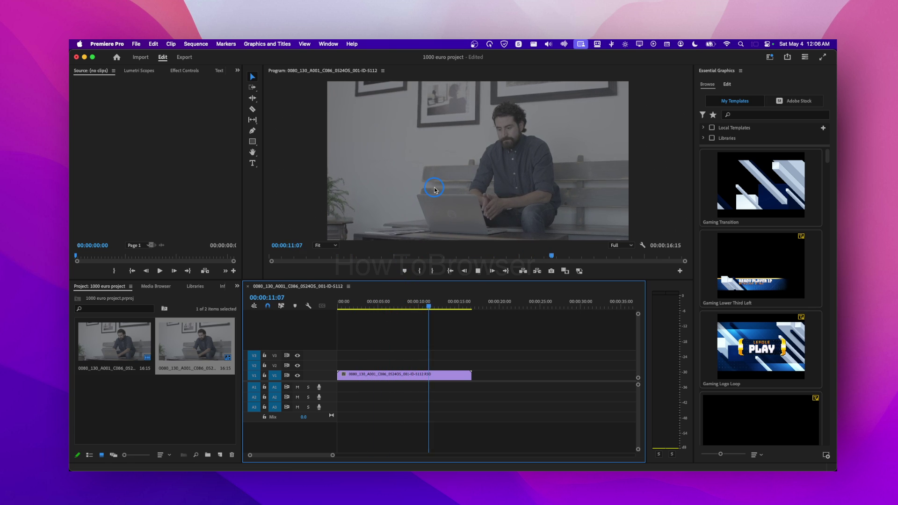
Step: Stop, scrub back and replay the 5K sequence, then park the playhead around 00:00:04:08
key(space)
drag(411, 304, 338, 306)
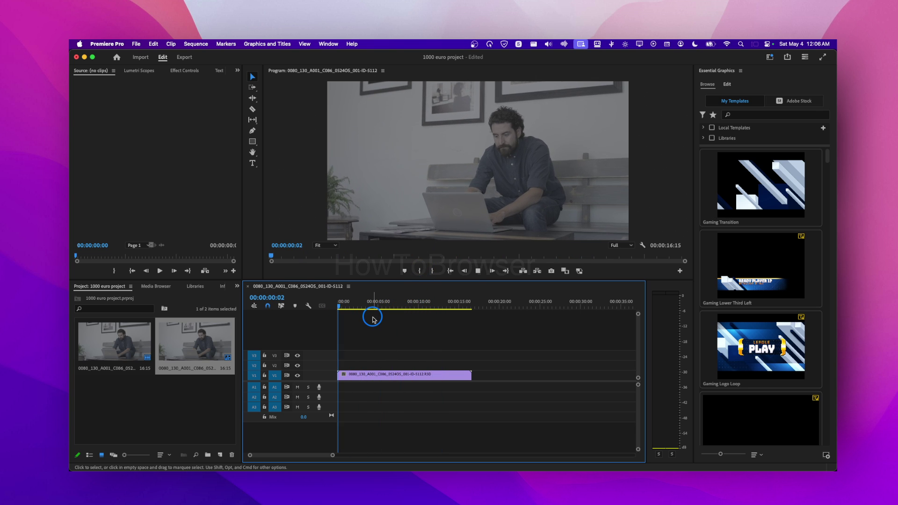
key(space)
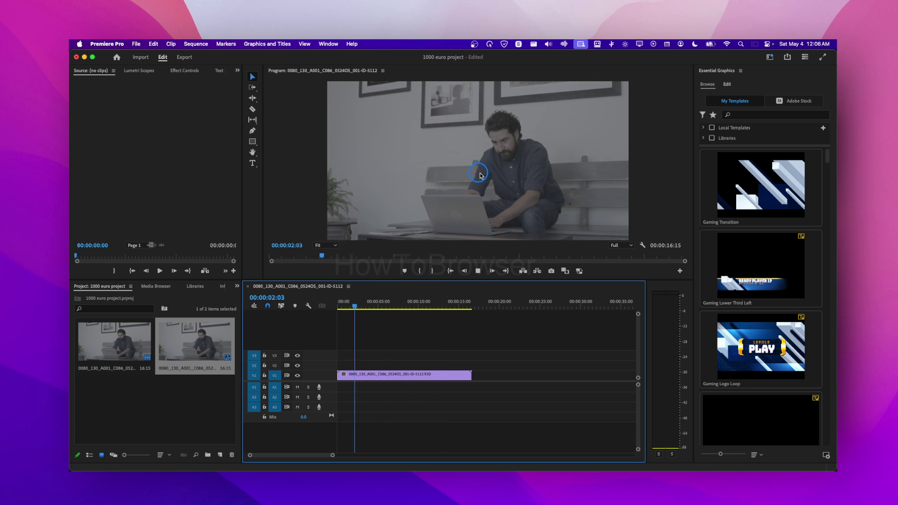
click(195, 44)
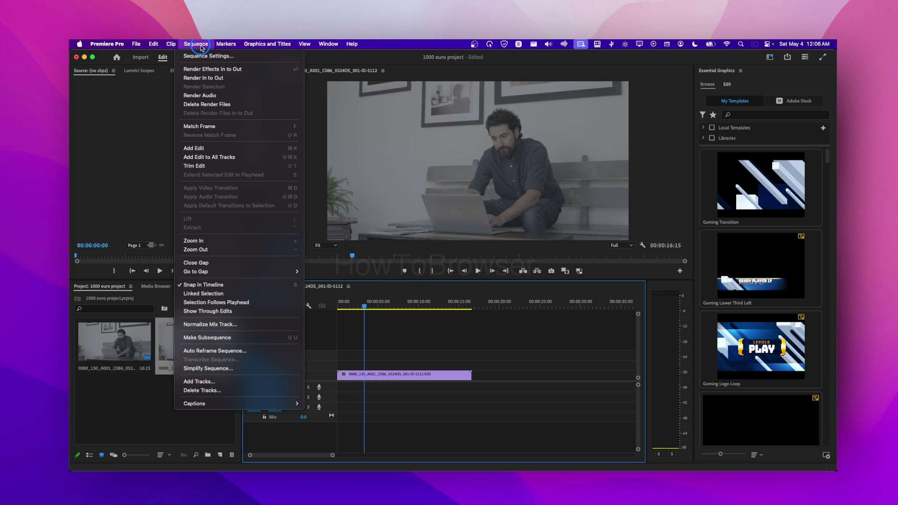
click(387, 305)
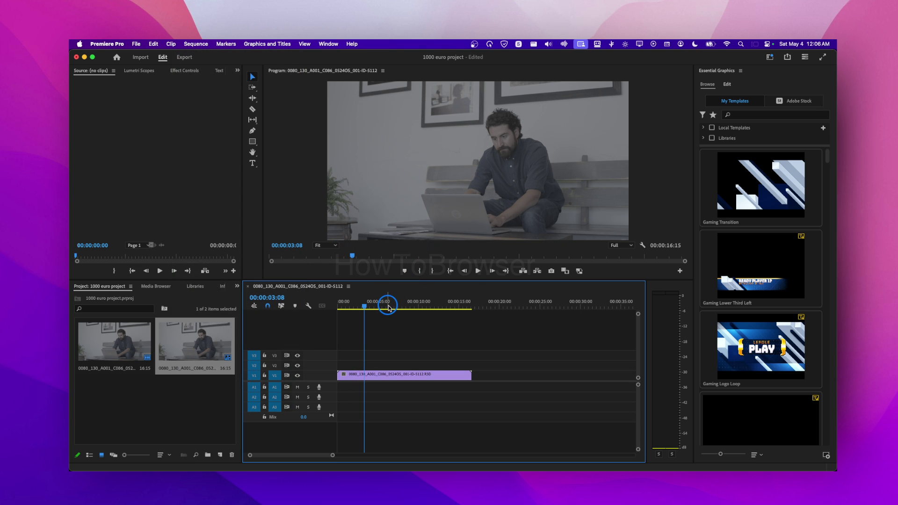
drag(389, 307, 373, 309)
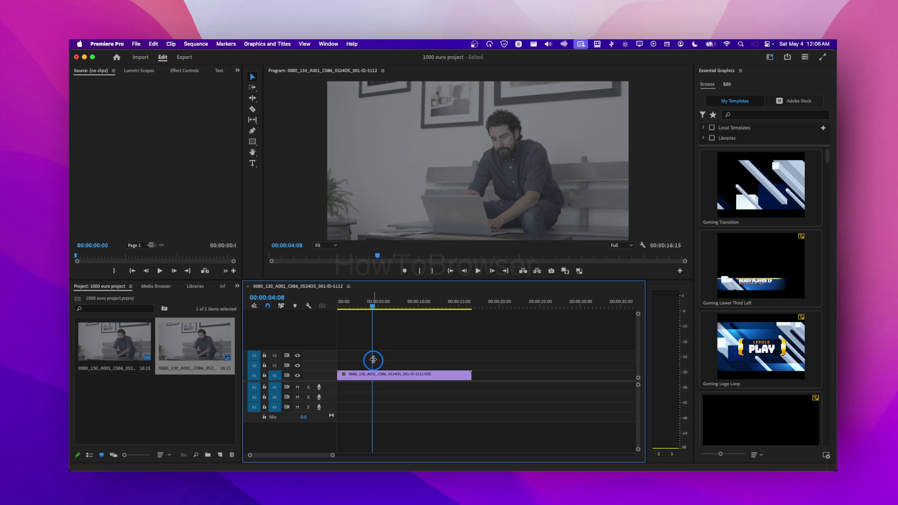
Step: Switch the lower-left panel group to the Effects library
click(155, 75)
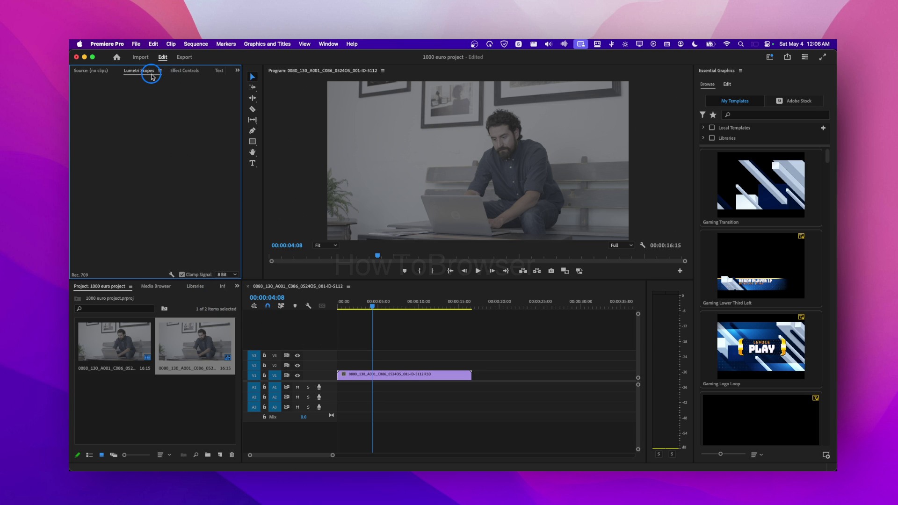
click(102, 75)
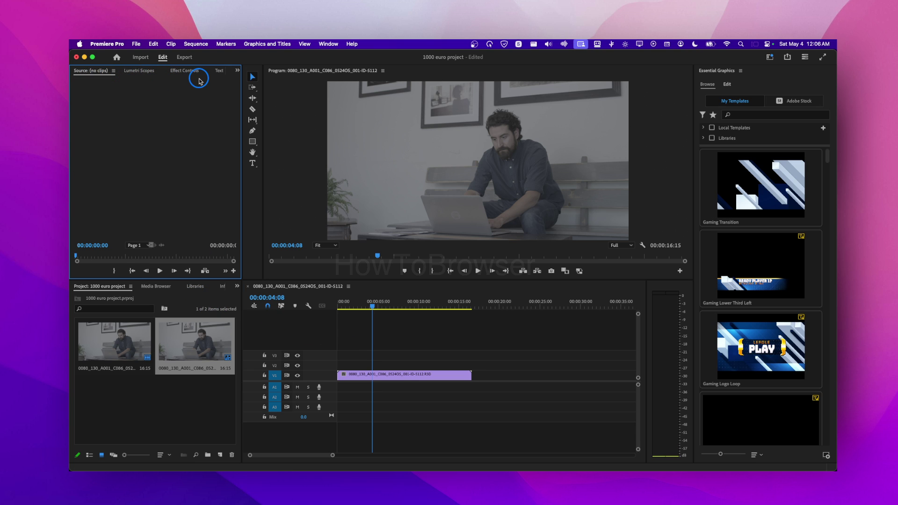
click(237, 289)
click(246, 333)
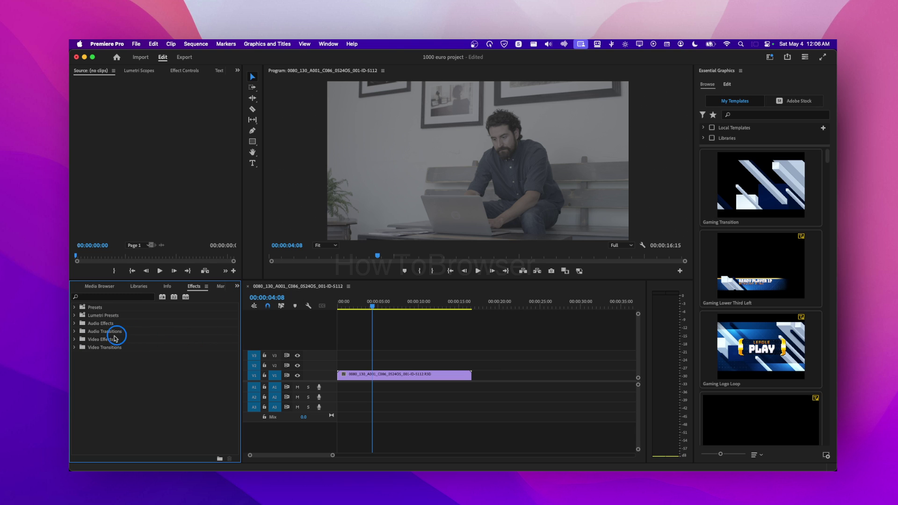
Step: Drag Gaussian Blur from Video Effects > Blur & Sharpen onto the 5K clip on V1
click(74, 339)
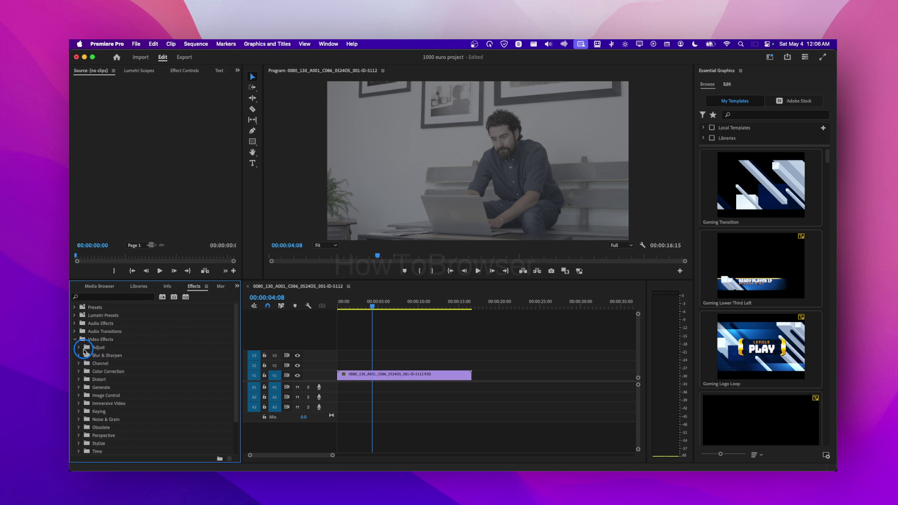
click(84, 349)
click(80, 356)
drag(106, 368, 376, 377)
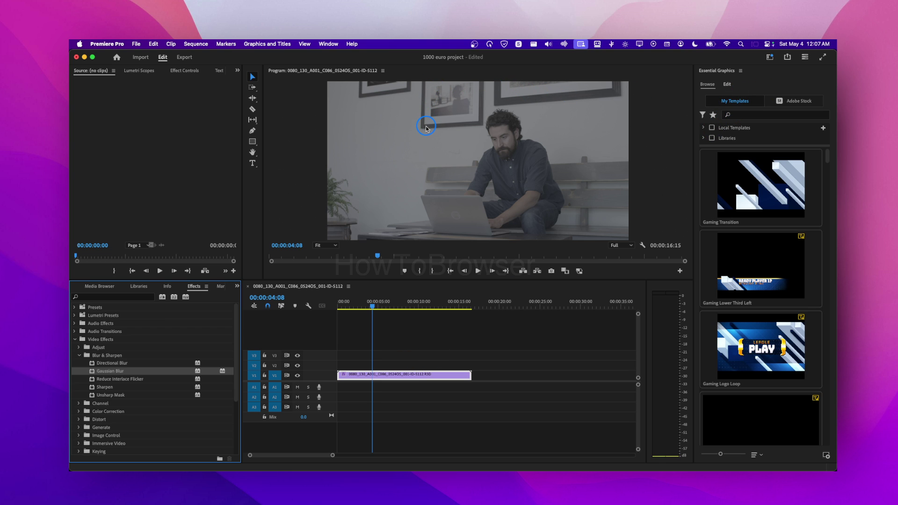
Step: Expand Video Transitions > Dissolve in the Effects panel to list the dissolve transitions
click(218, 46)
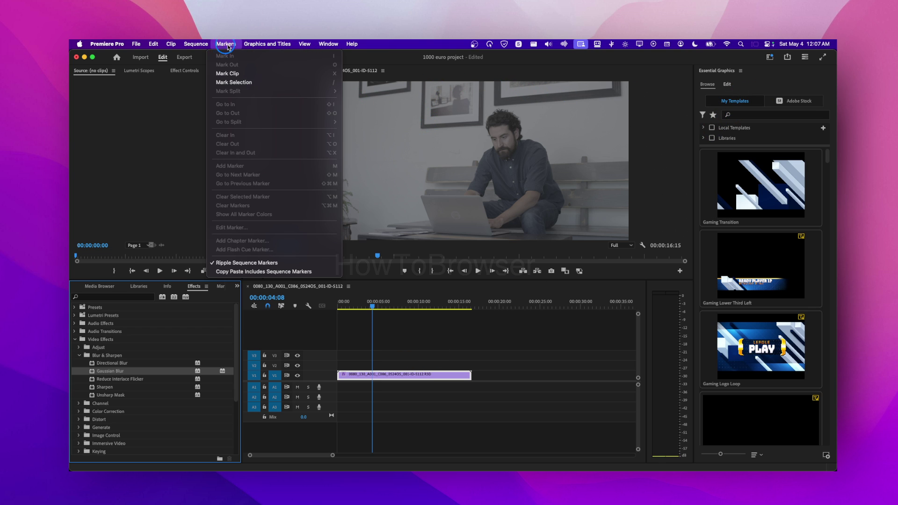
mouse_move(338, 47)
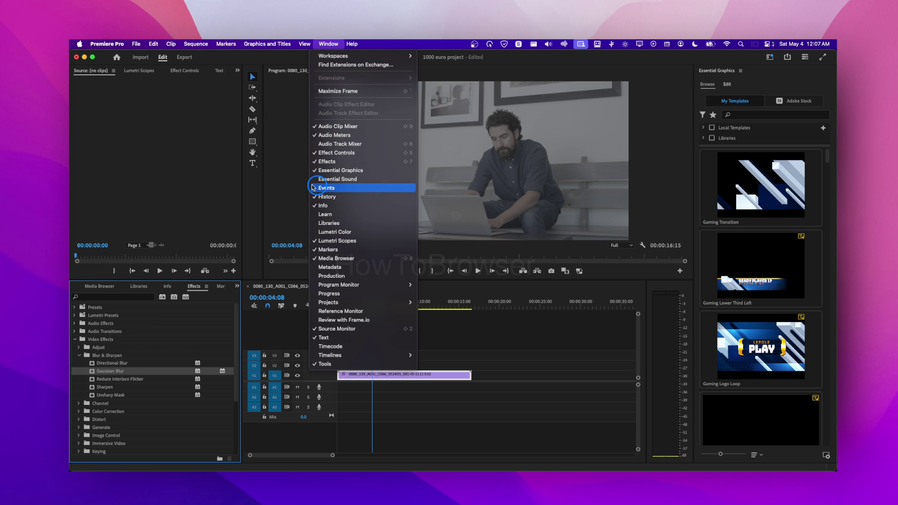
click(180, 125)
scroll(143, 360, down, 3)
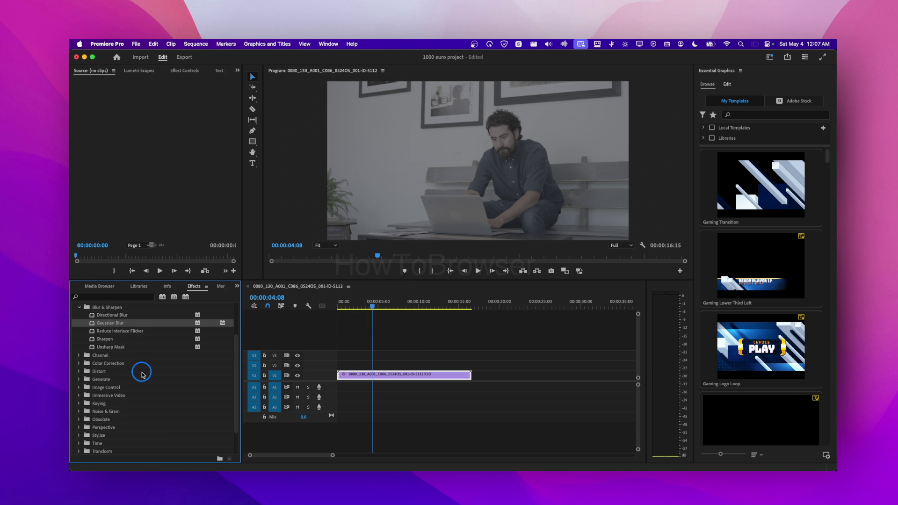
scroll(143, 374, down, 2)
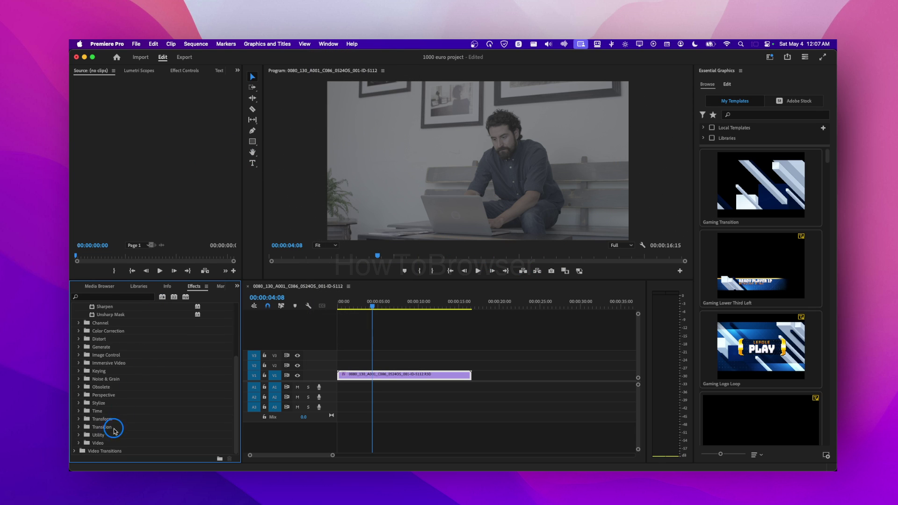
click(74, 451)
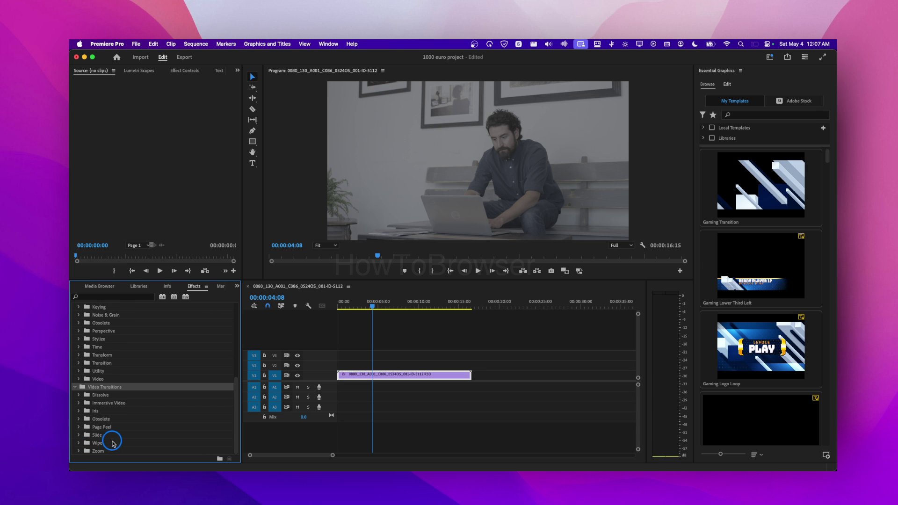
click(79, 395)
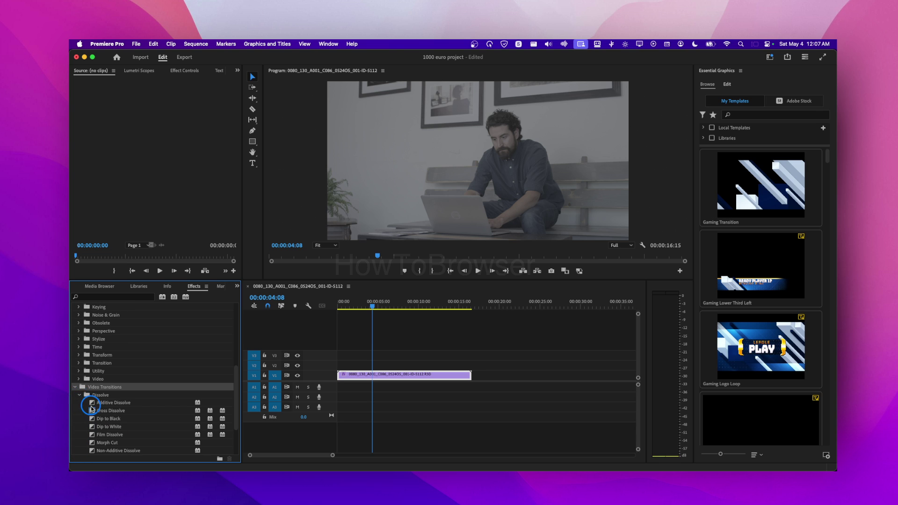
scroll(95, 399, down, 1)
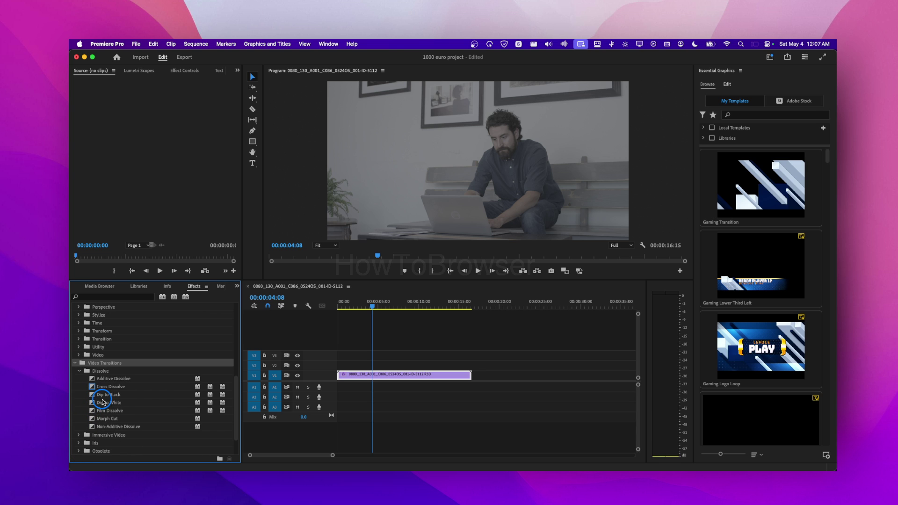
Step: Try dropping Dip to White and Cross Dissolve onto the blurred 5K clip, playing it in between
drag(101, 400, 364, 378)
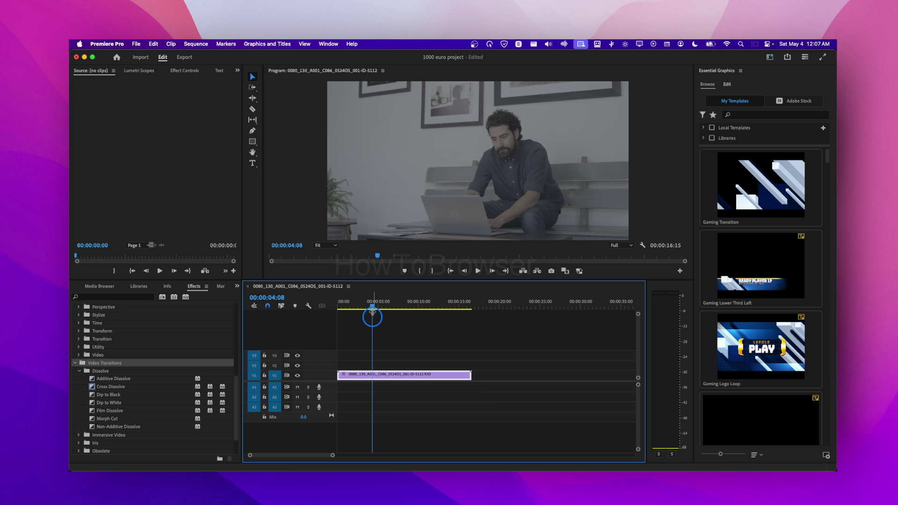
mouse_move(372, 307)
mouse_down()
mouse_move(394, 307)
mouse_move(382, 312)
mouse_up()
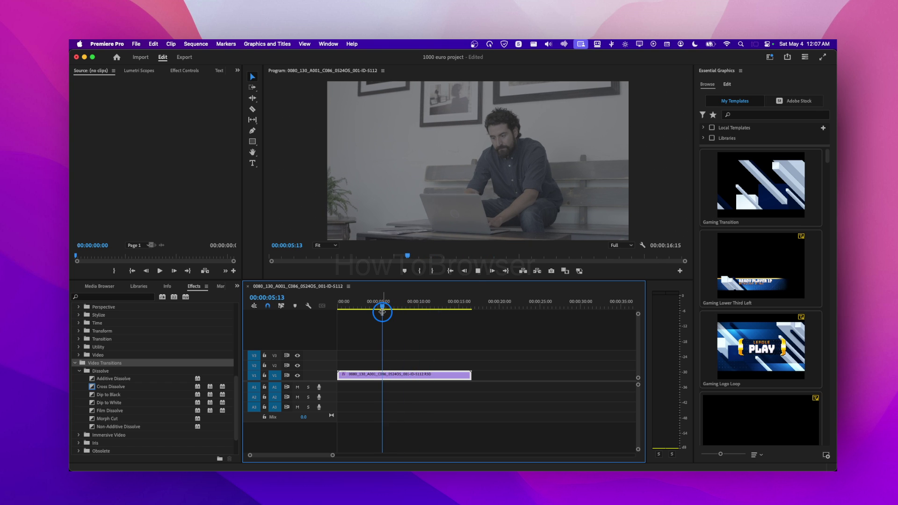
key(space)
drag(107, 391, 359, 381)
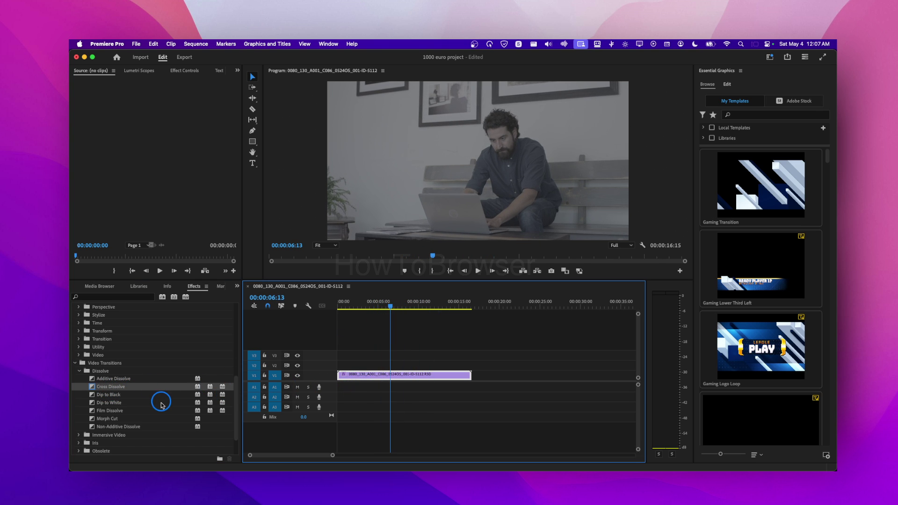
scroll(103, 418, down, 2)
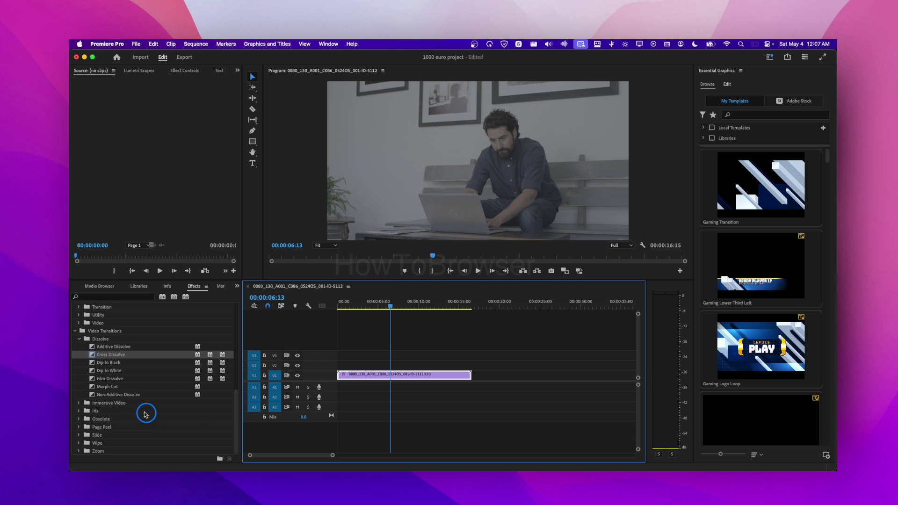
scroll(140, 404, up, 3)
scroll(158, 353, up, 2)
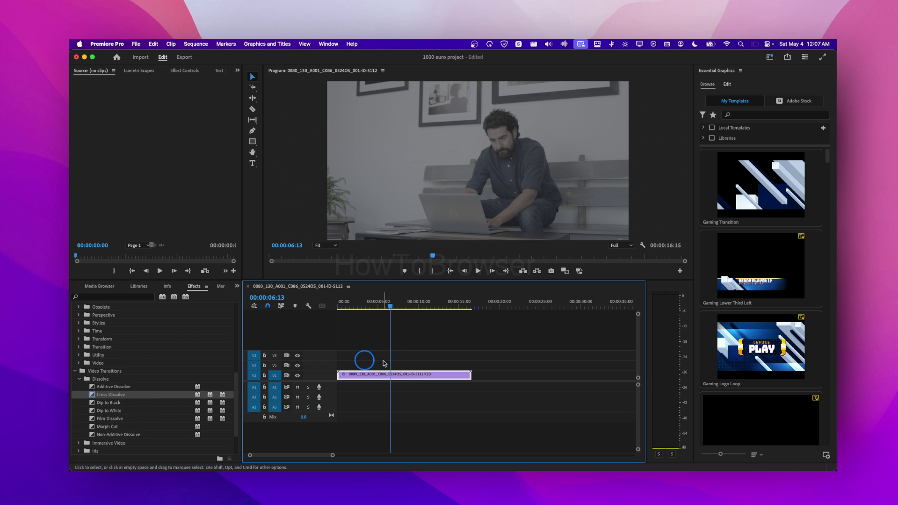